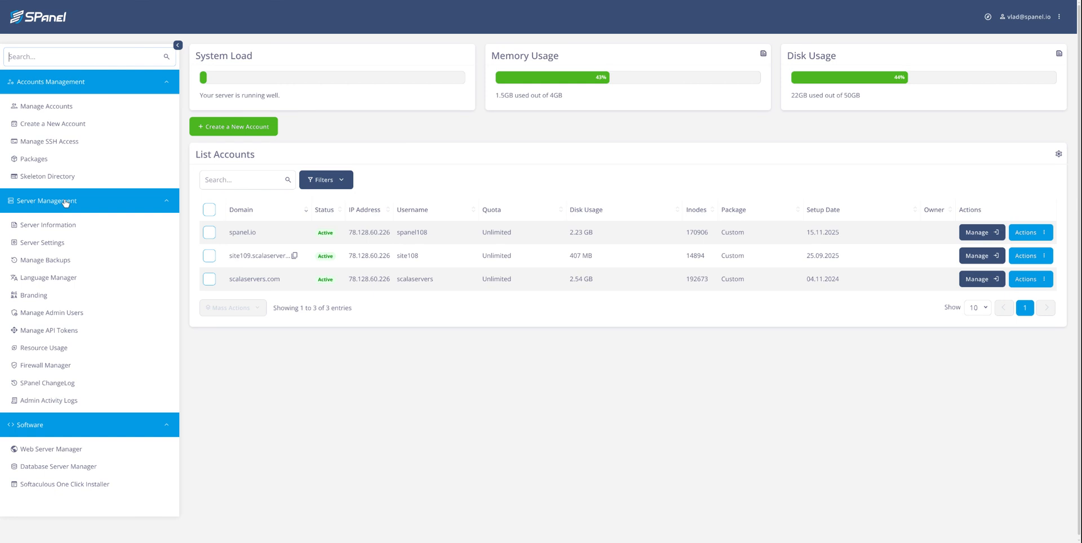
Open Manage Admin Users from the Server Management sidebar to see the two Root admins.
left_click(49, 314)
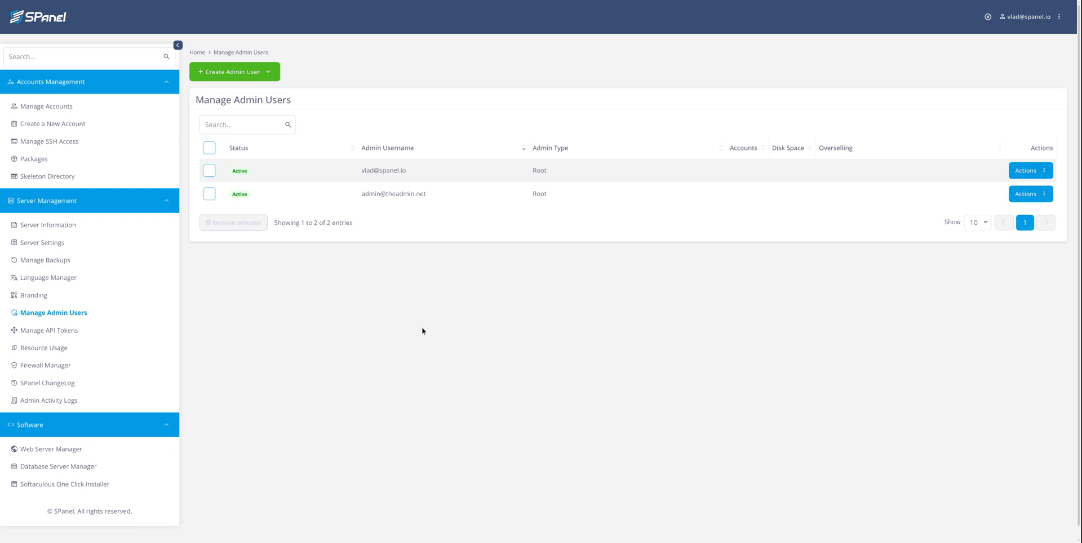
Start a new admin user and enter the new admin's login email.
left_click(250, 77)
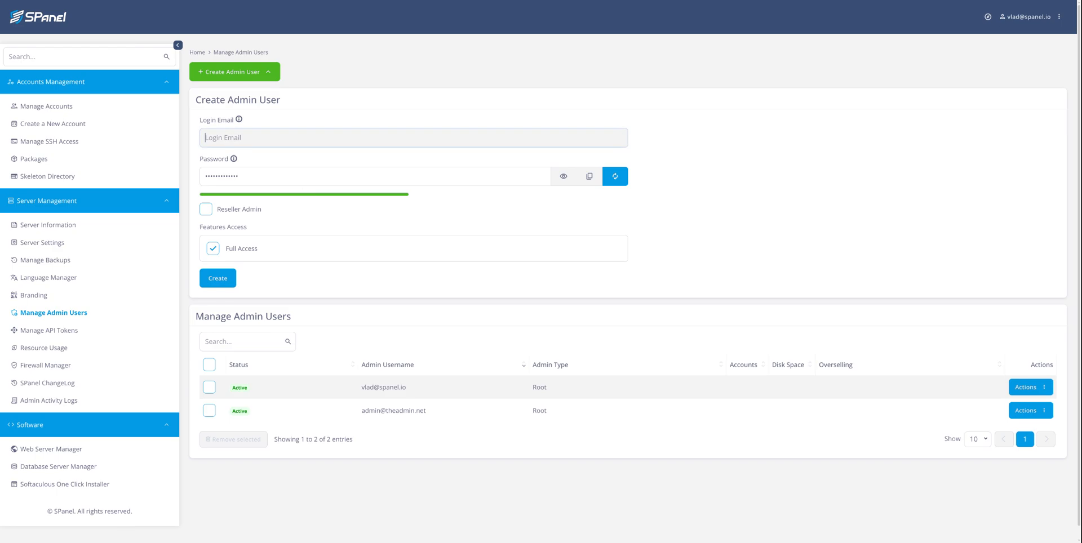
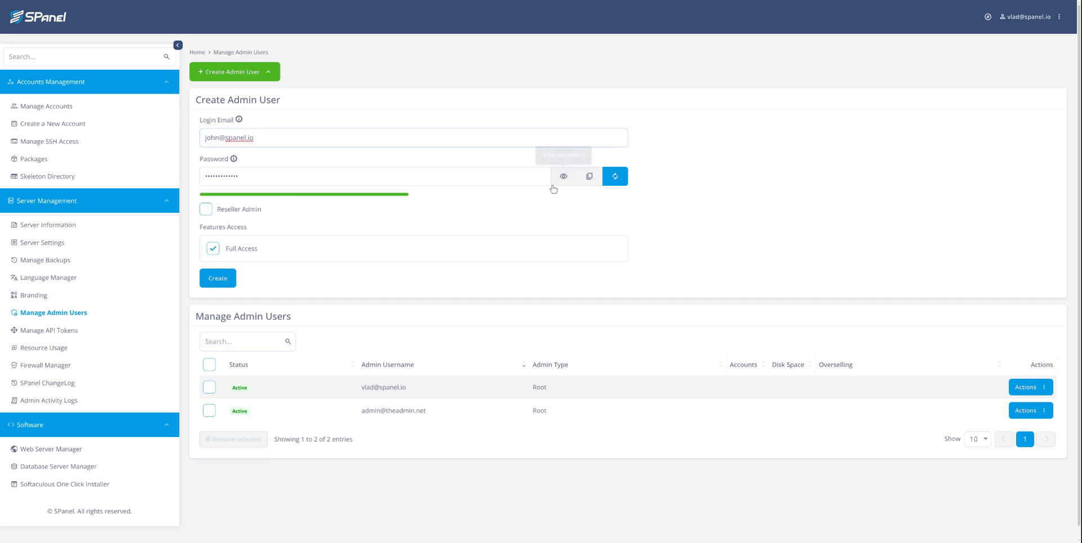
Reveal, copy and regenerate the password, then enable Reseller Admin.
left_click(567, 177)
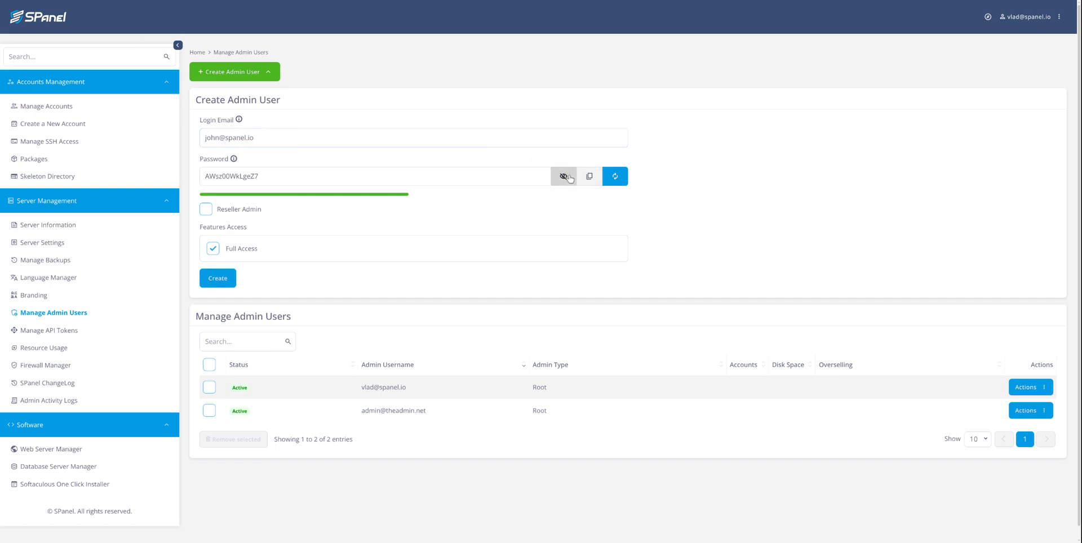
left_click(589, 178)
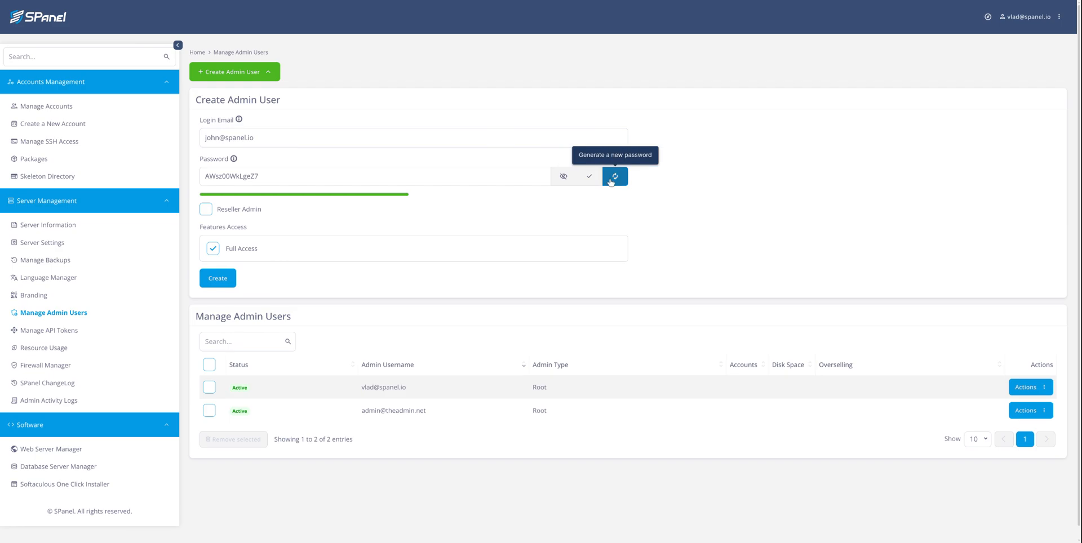
left_click(613, 179)
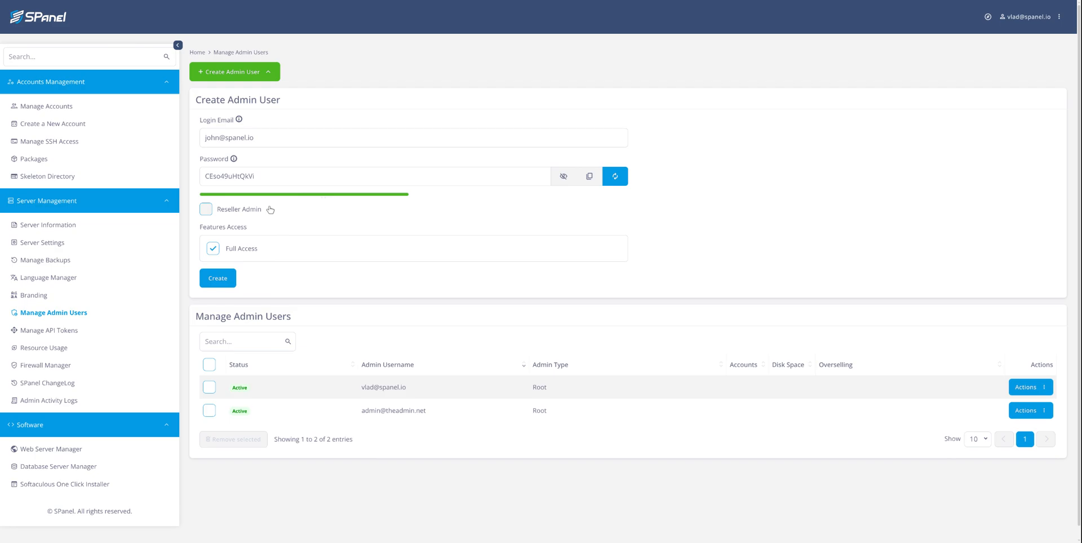
left_click(205, 212)
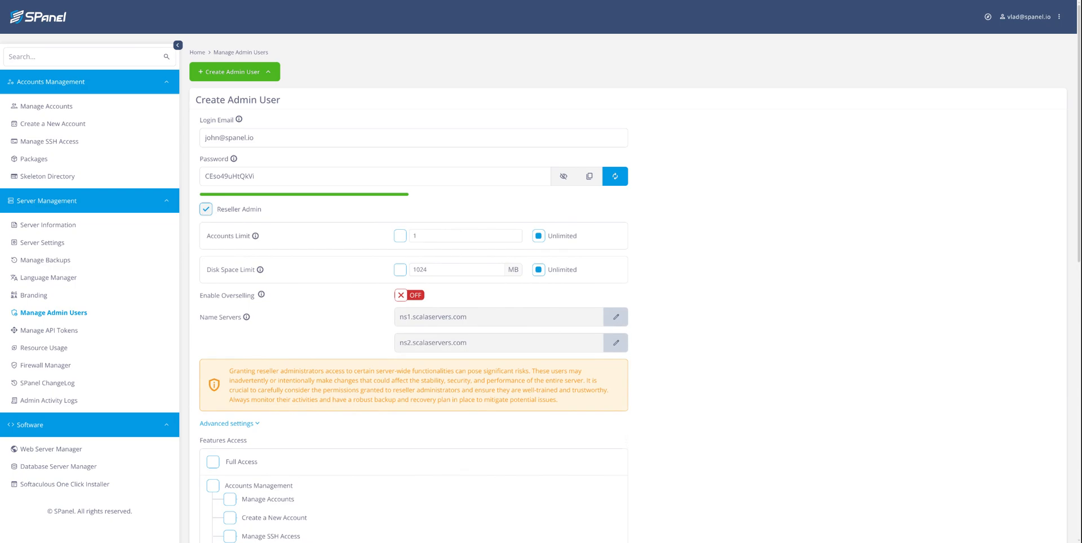
Switch the reseller's Accounts Limit from Unlimited to a fixed value of 10.
left_click(234, 237)
left_click(277, 175)
scroll(279, 174, "down", 1)
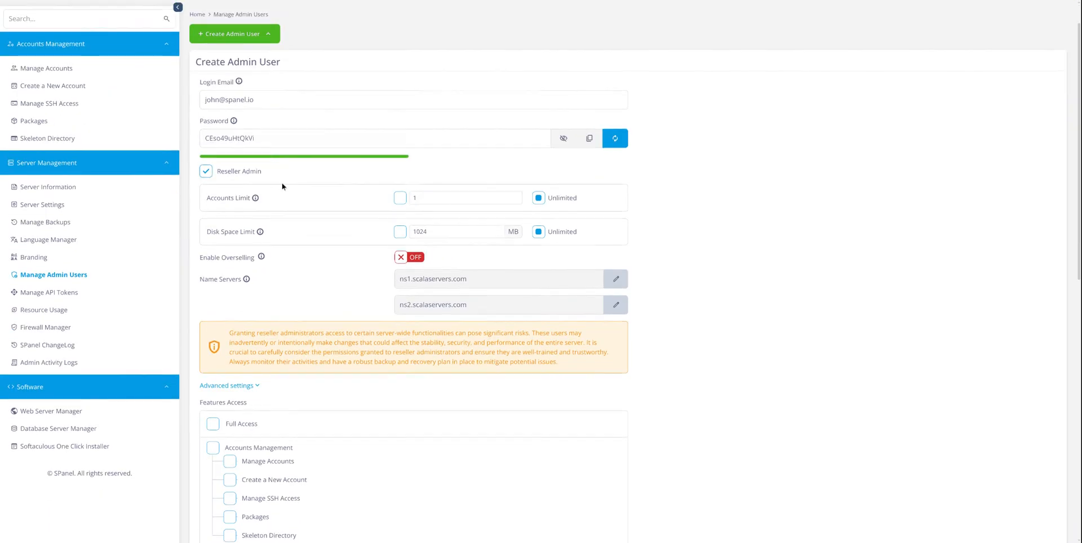
scroll(279, 174, "down", 1)
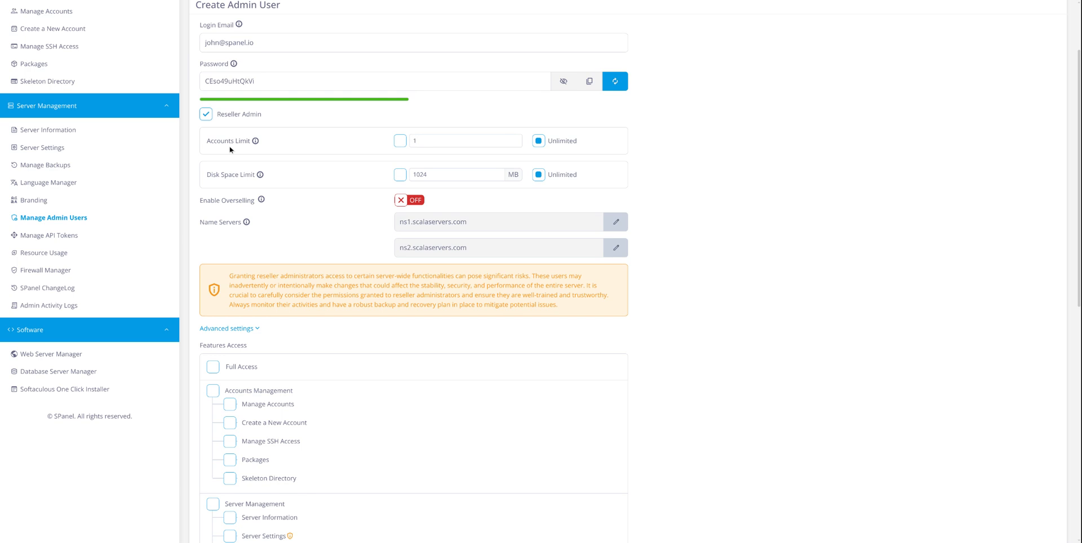
left_click(231, 146)
left_click(401, 141)
left_click(426, 142)
Replace the Unlimited Disk Space Limit with a fixed 10240 MB.
left_click(399, 175)
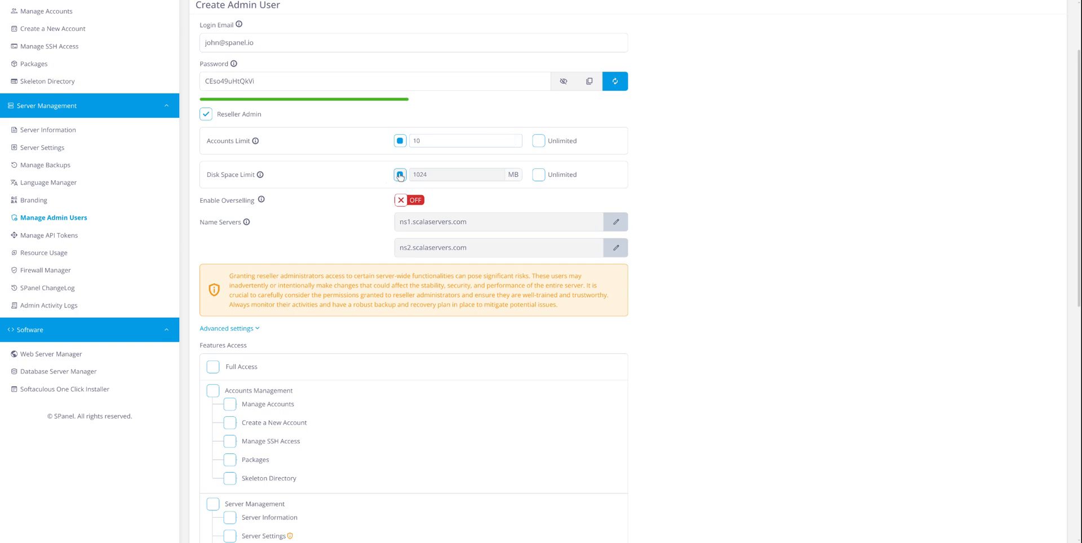
left_click(443, 175)
left_click(250, 178)
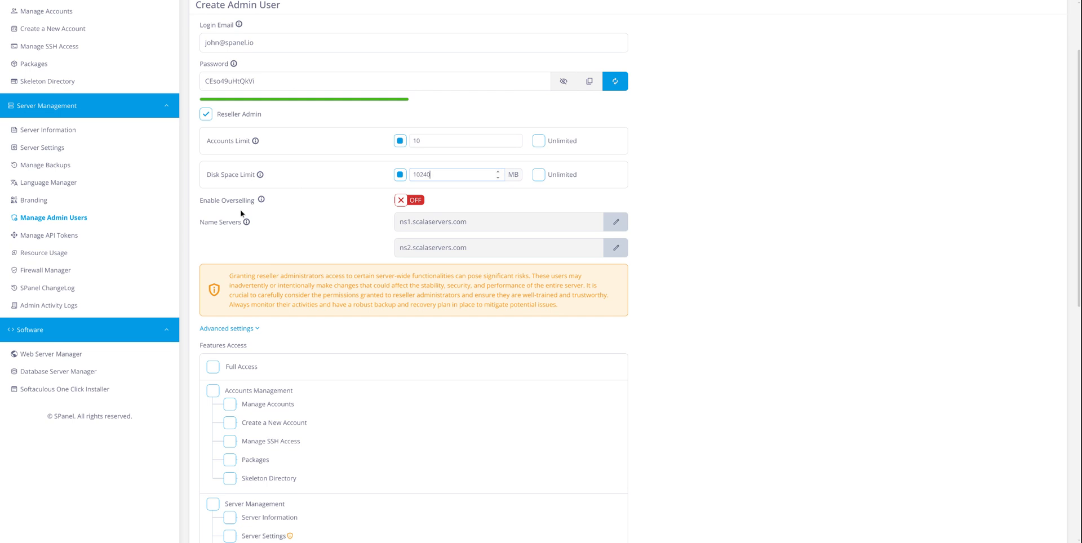
Switch Enable Overselling to ON for the new reseller.
left_click(416, 202)
left_click(411, 202)
left_click(411, 201)
Edit both name server fields to ns1.spanel.io and ns2.spanel.io, fixing a .com typo.
left_click(616, 222)
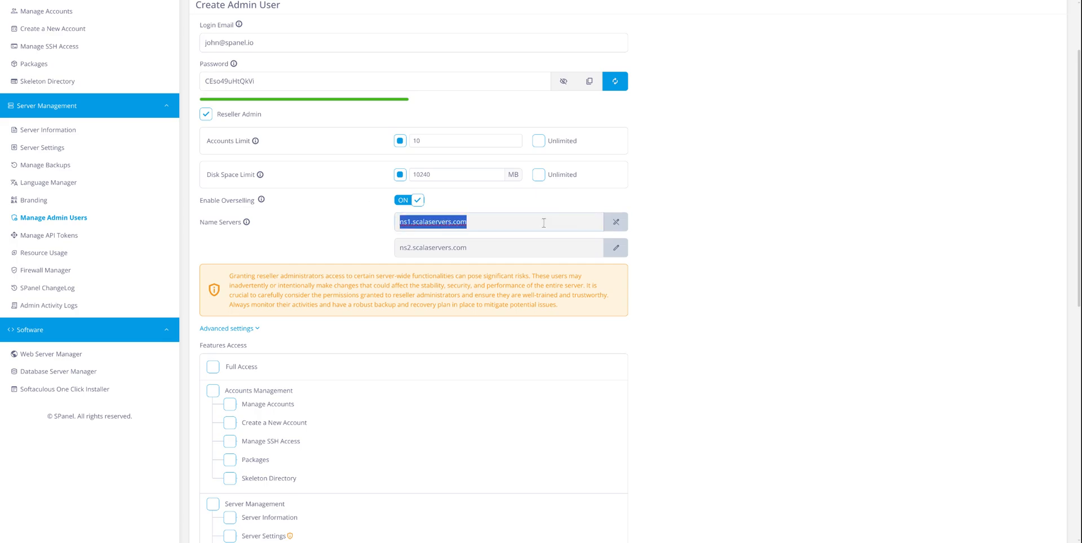
type("ns1")
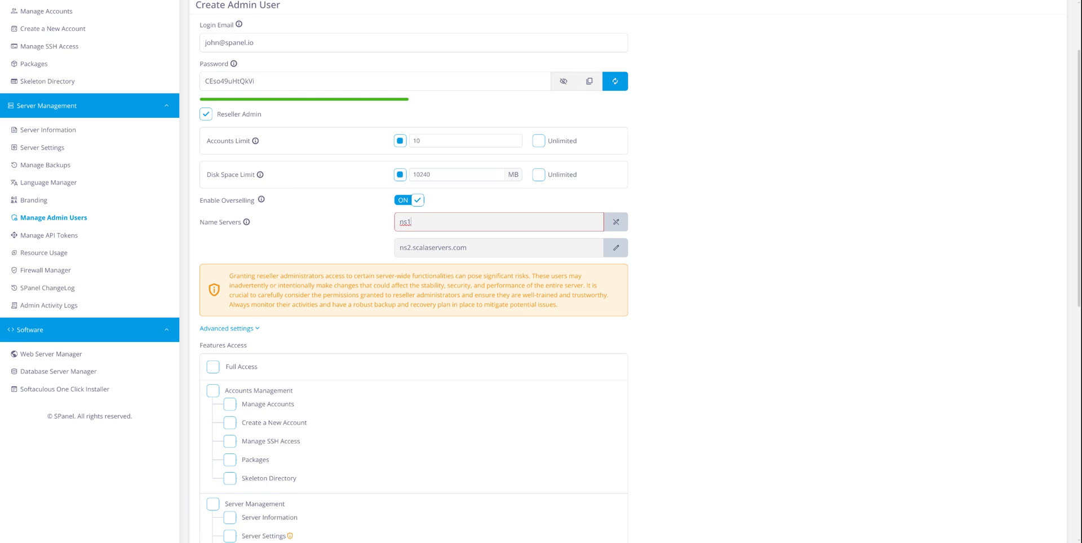
type(".spanel")
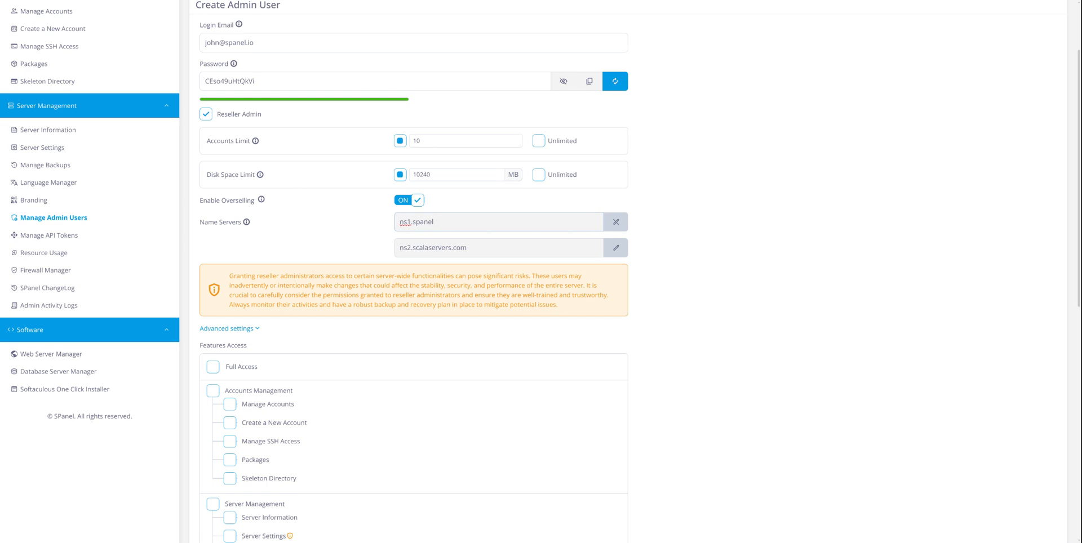
type(".com")
key("BackSpace")
key("BackSpace")
key("BackSpace")
type("i")
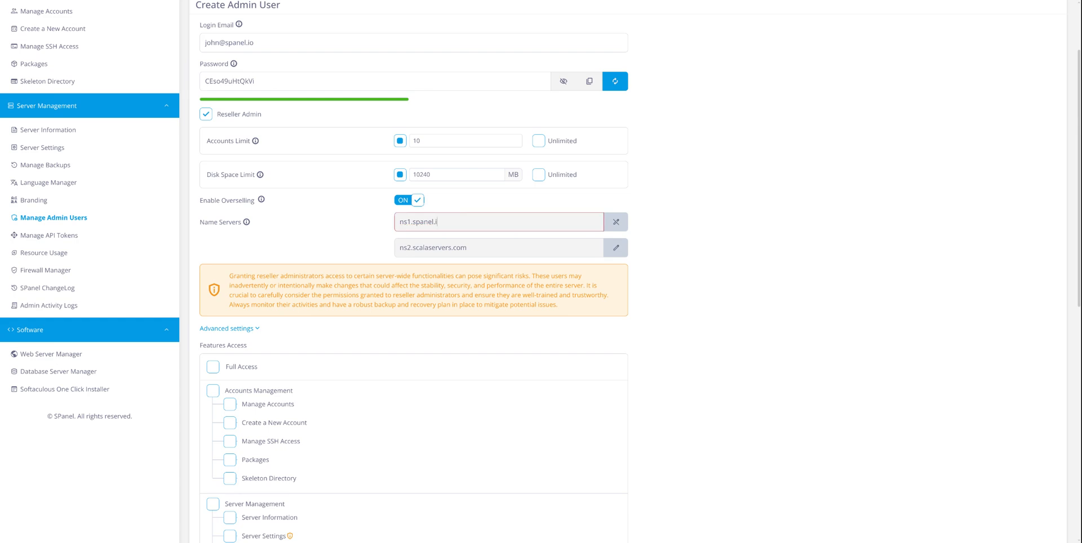
type("o")
left_click(556, 242)
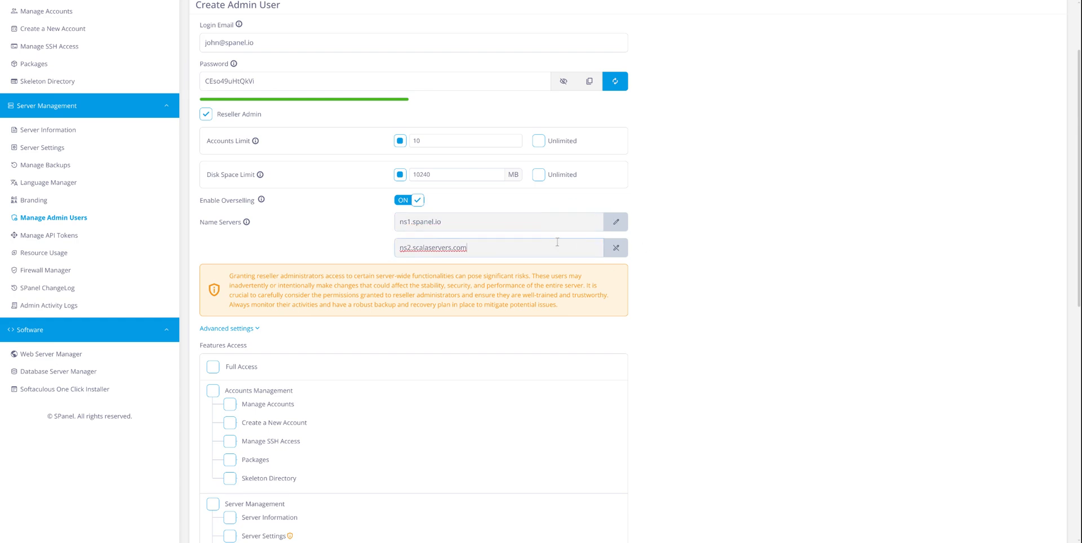
key("ctrl+a")
type("ns2")
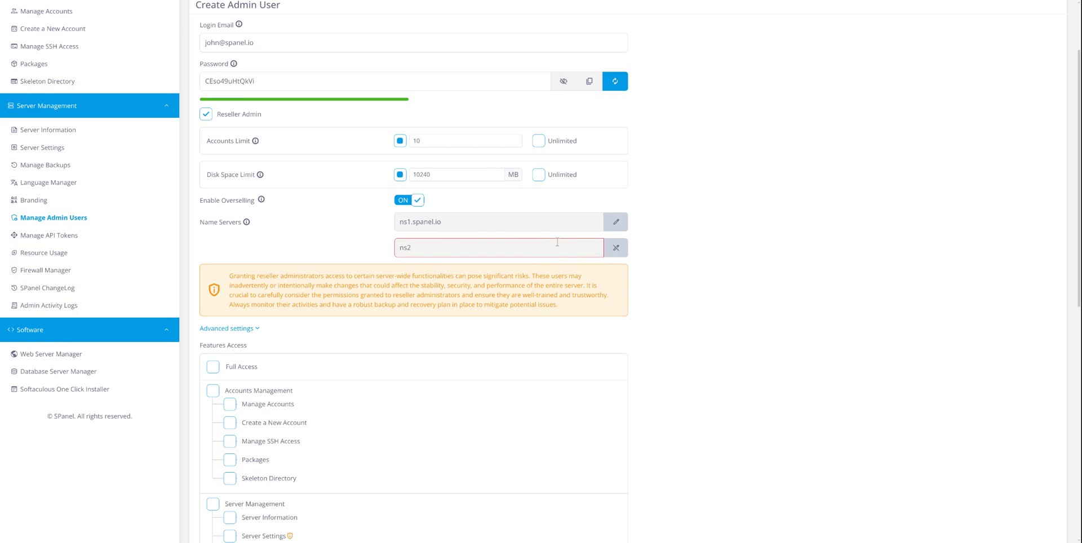
type(".spanel.io")
left_click(825, 298)
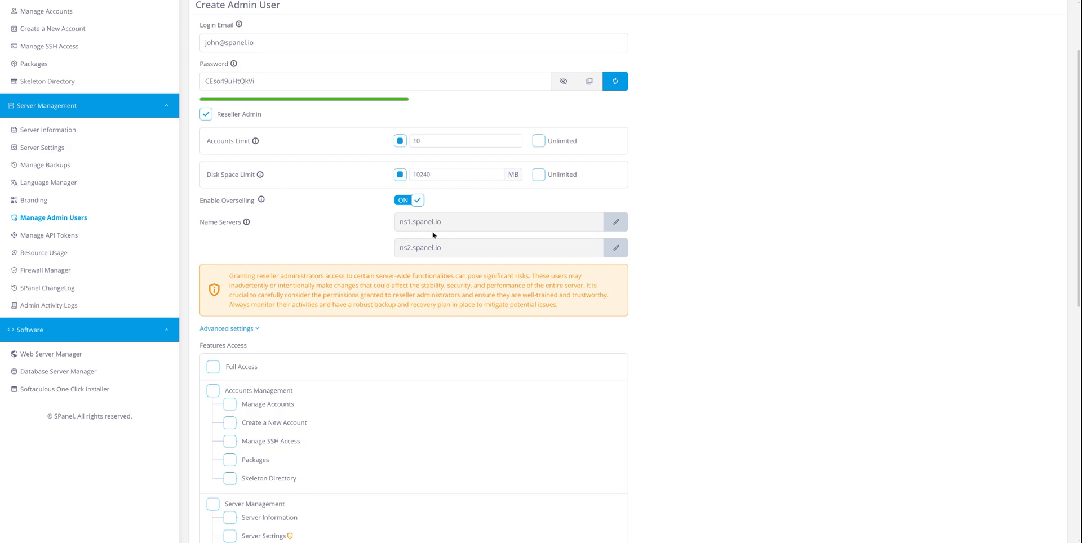
scroll(431, 238, "down", 3)
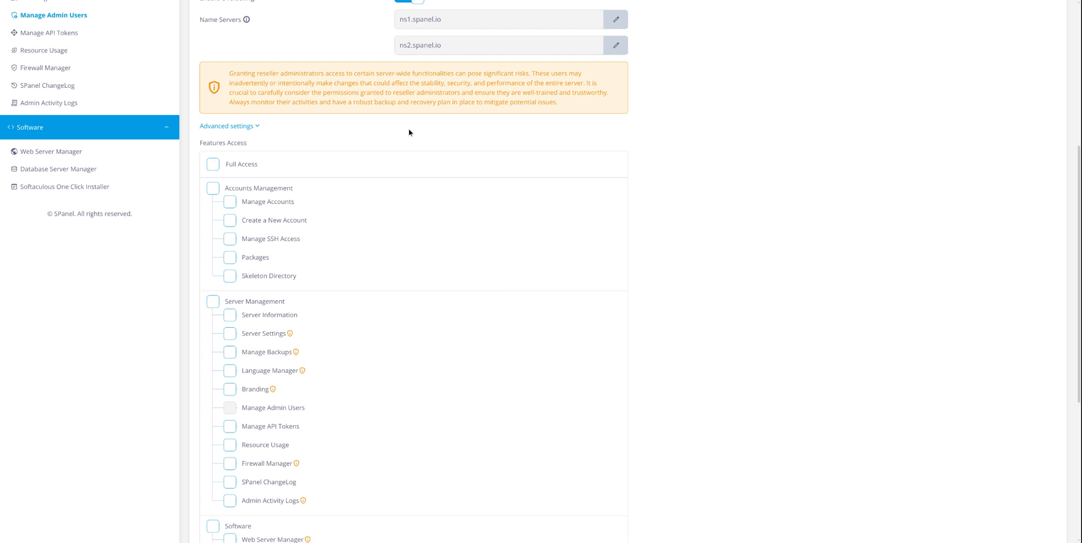
scroll(408, 131, "up", 1)
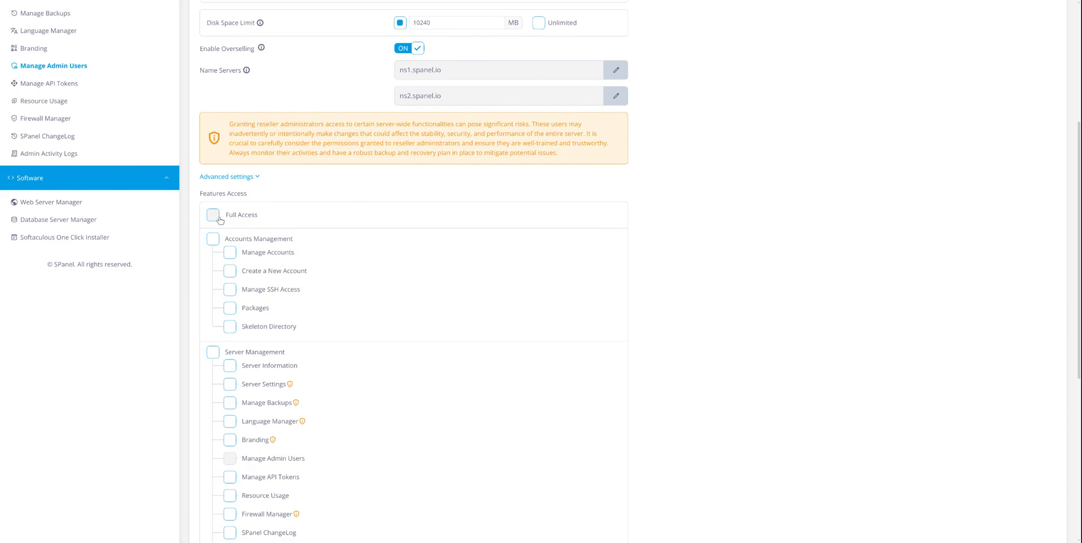
left_click(219, 219)
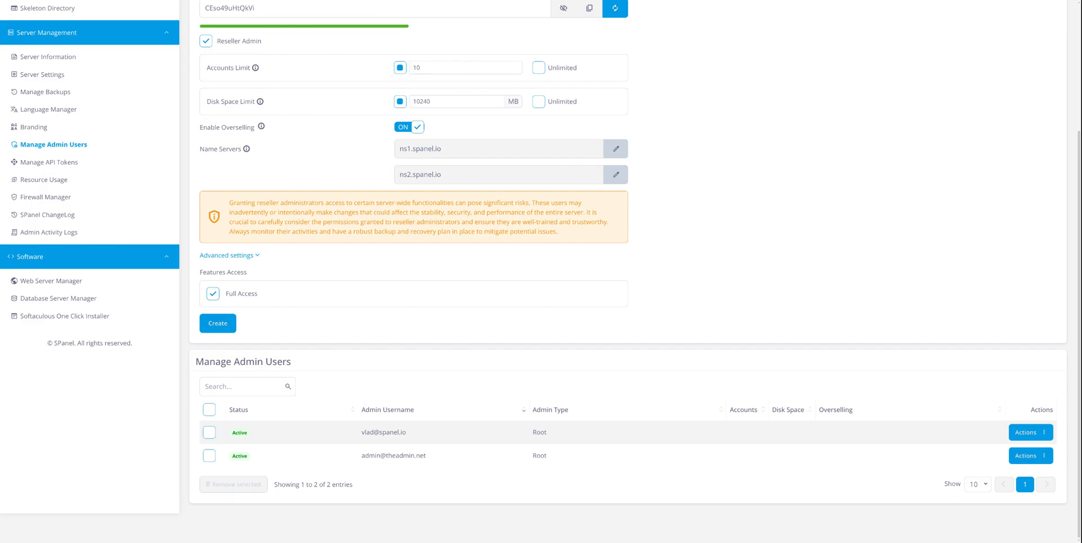
left_click(250, 297)
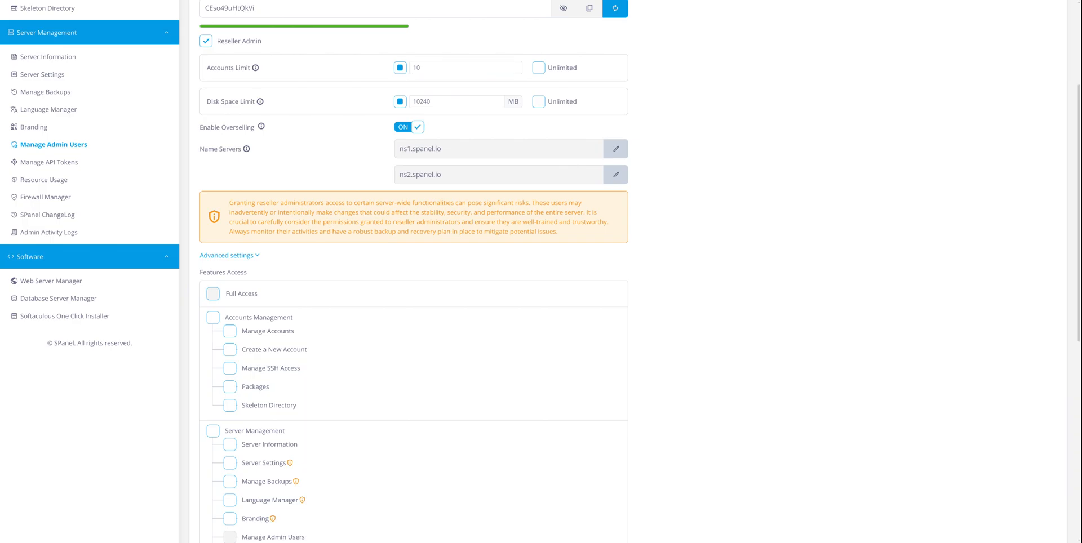
scroll(228, 327, "down", 2)
scroll(228, 327, "up", 1)
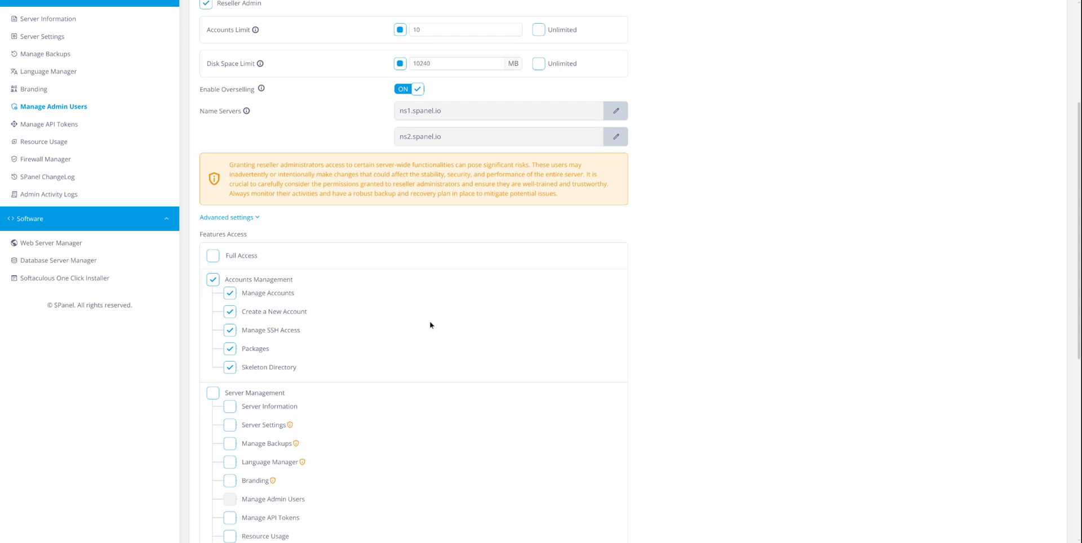
scroll(432, 324, "down", 5)
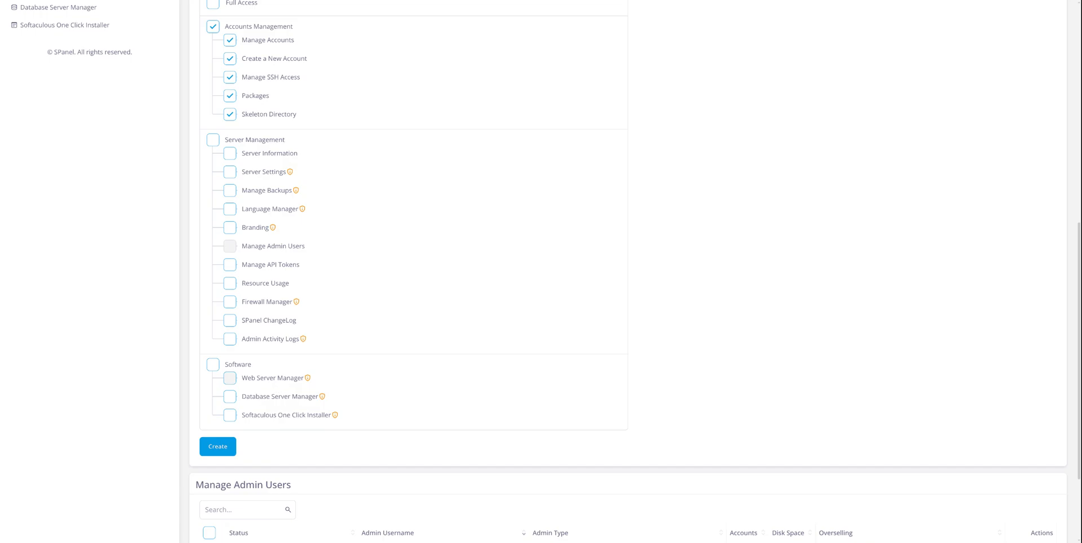
scroll(364, 356, "up", 2)
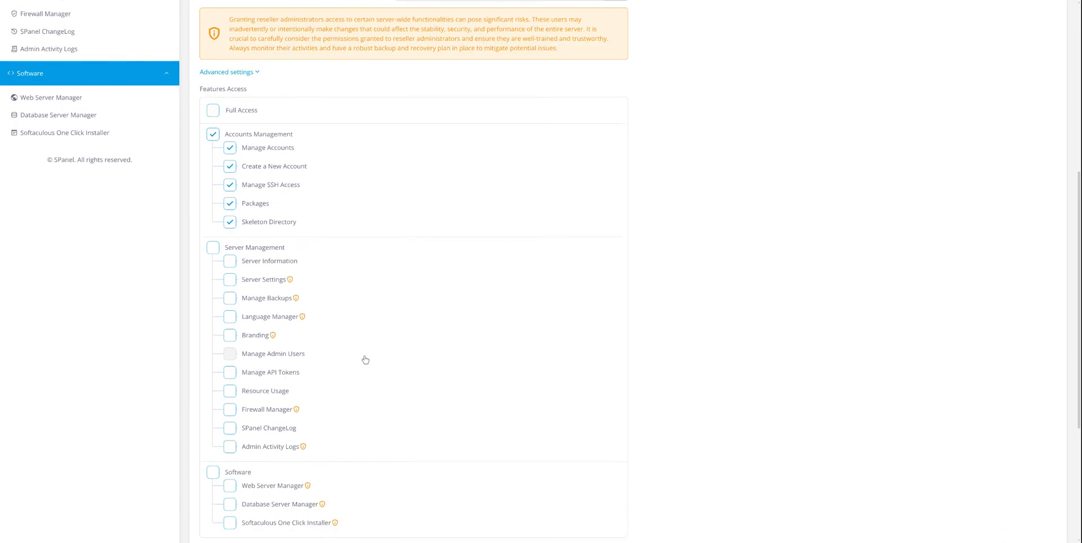
scroll(297, 318, "up", 3)
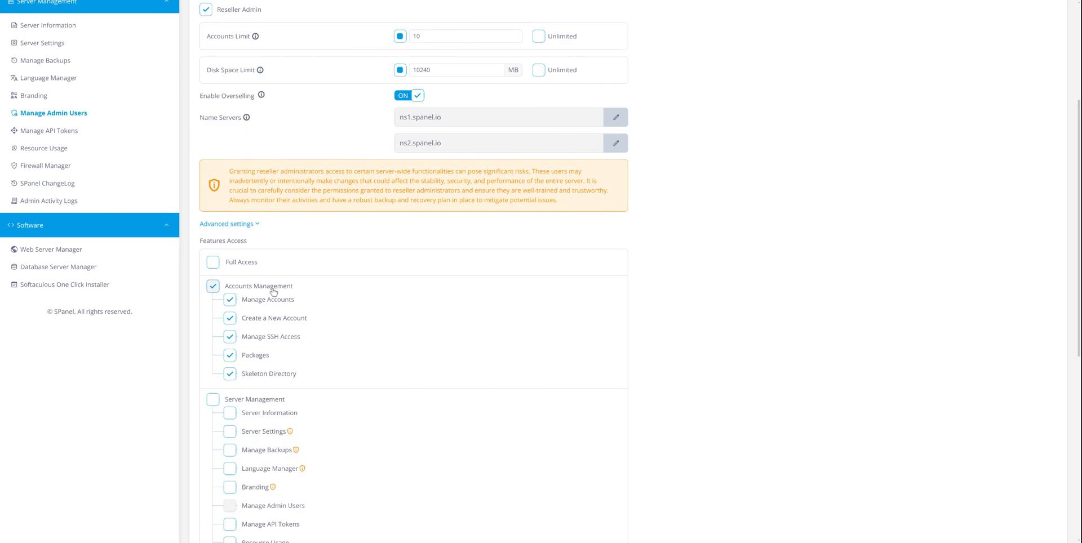
scroll(273, 291, "down", 7)
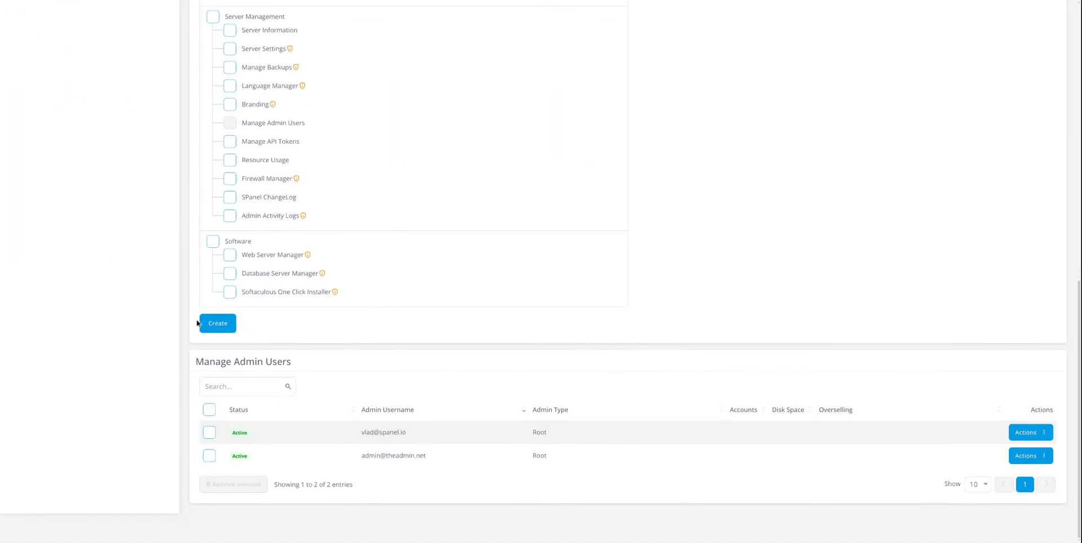
scroll(377, 312, "up", 7)
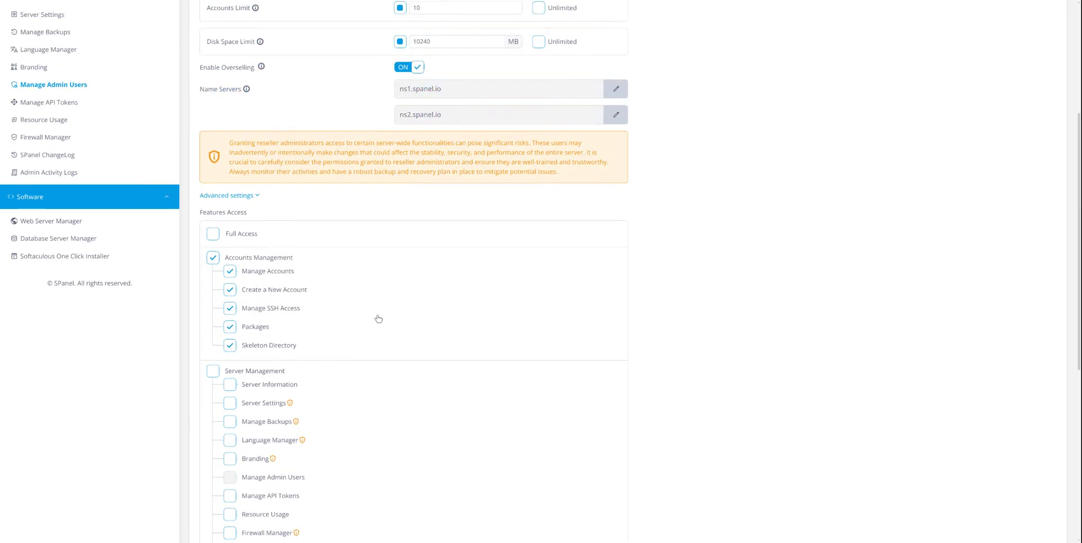
scroll(384, 334, "up", 2)
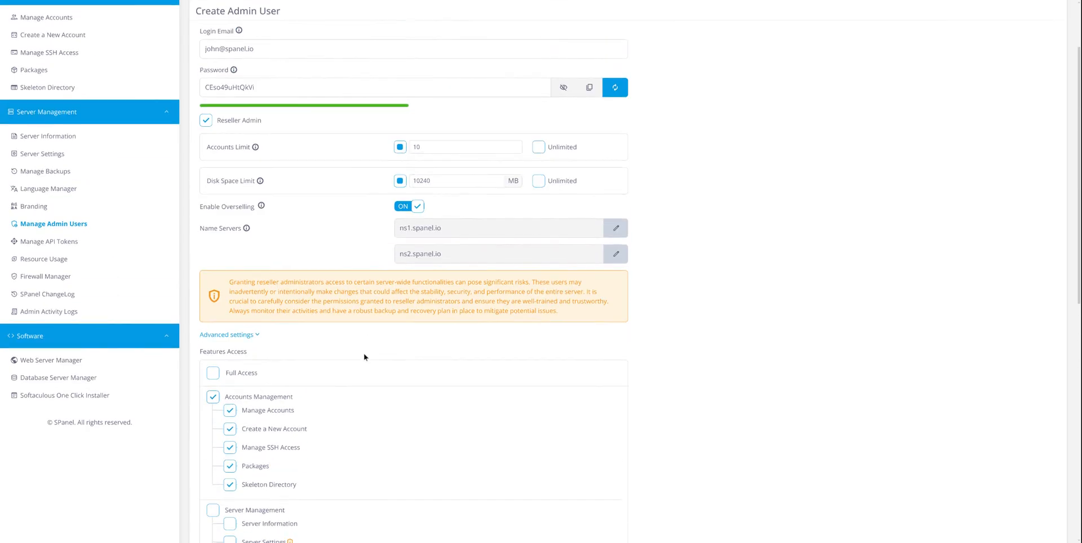
scroll(363, 357, "up", 1)
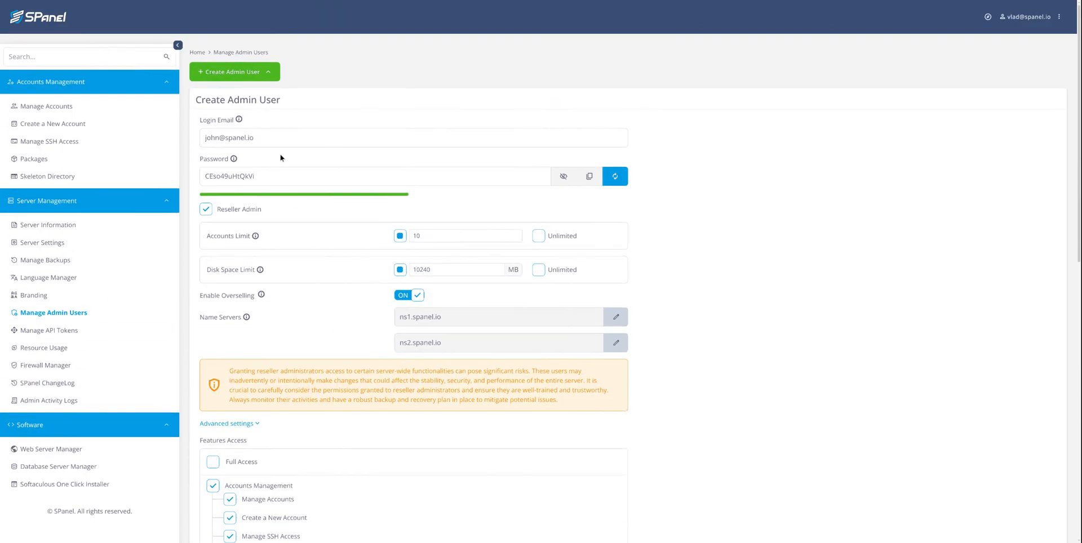
Check the login email and 10240 MB disk space entries, then submit with Create.
left_click(273, 138)
scroll(349, 162, "down", 1)
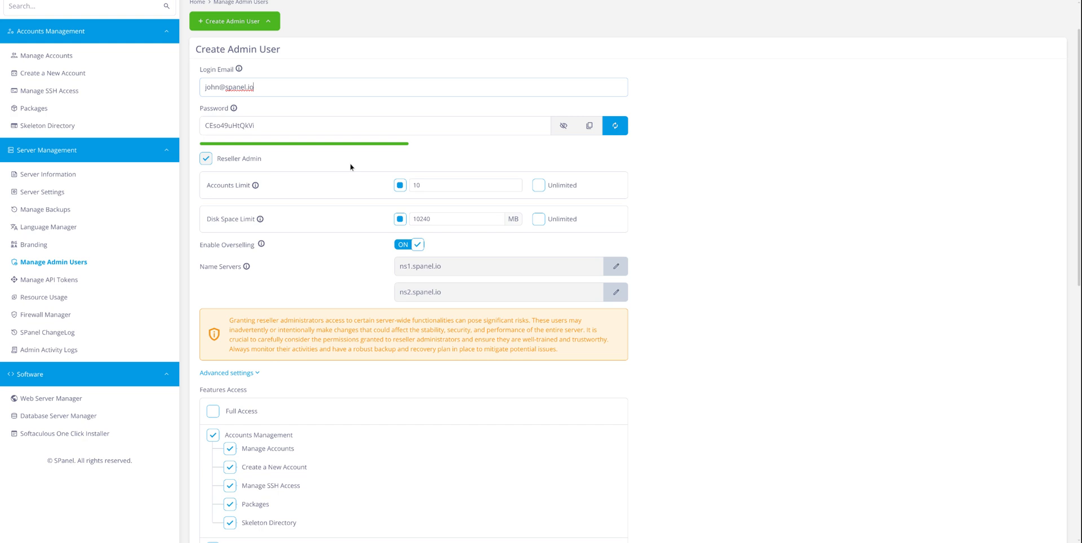
scroll(351, 167, "down", 1)
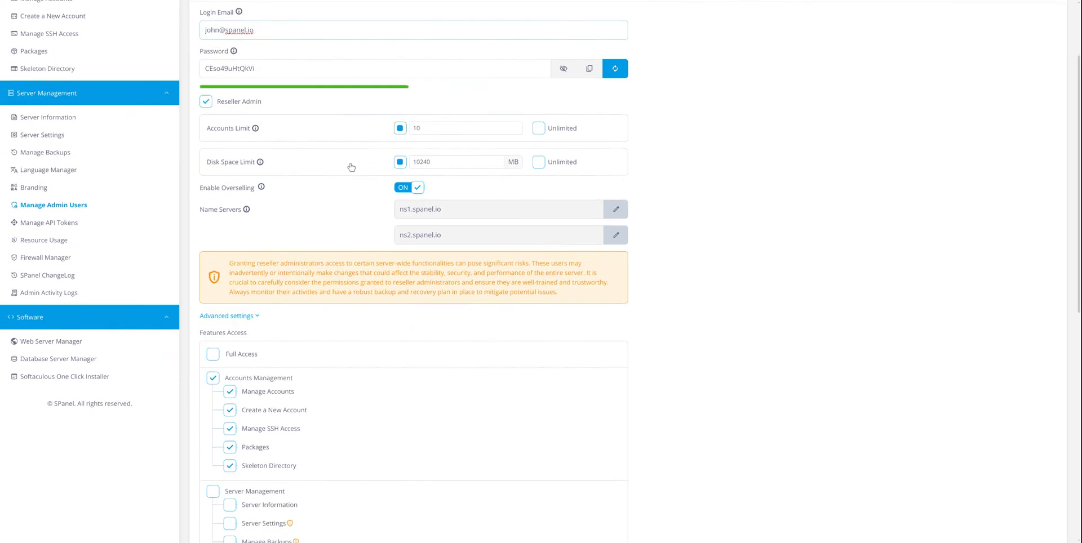
scroll(351, 167, "up", 1)
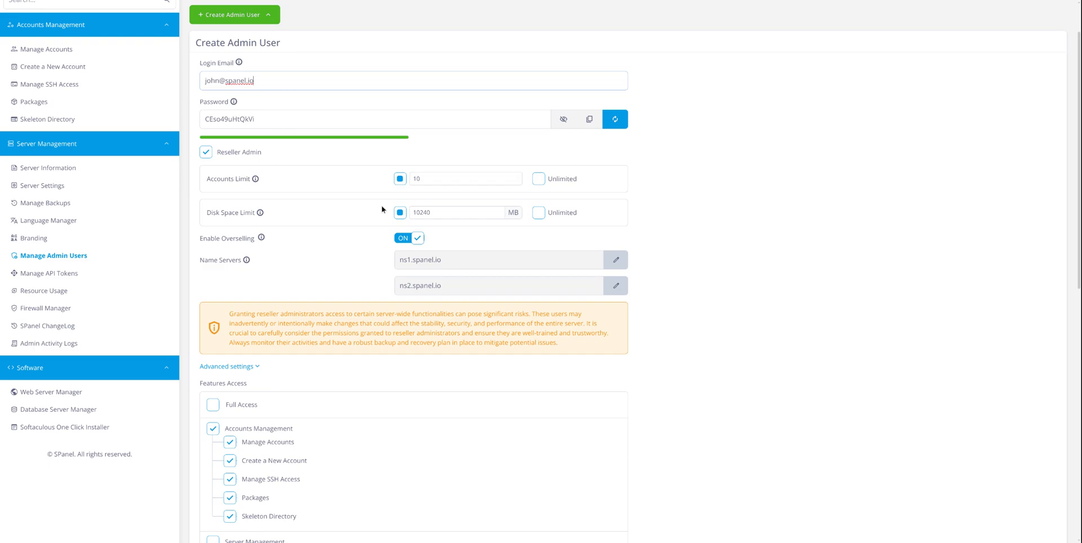
left_click(438, 212)
scroll(450, 252, "up", 1)
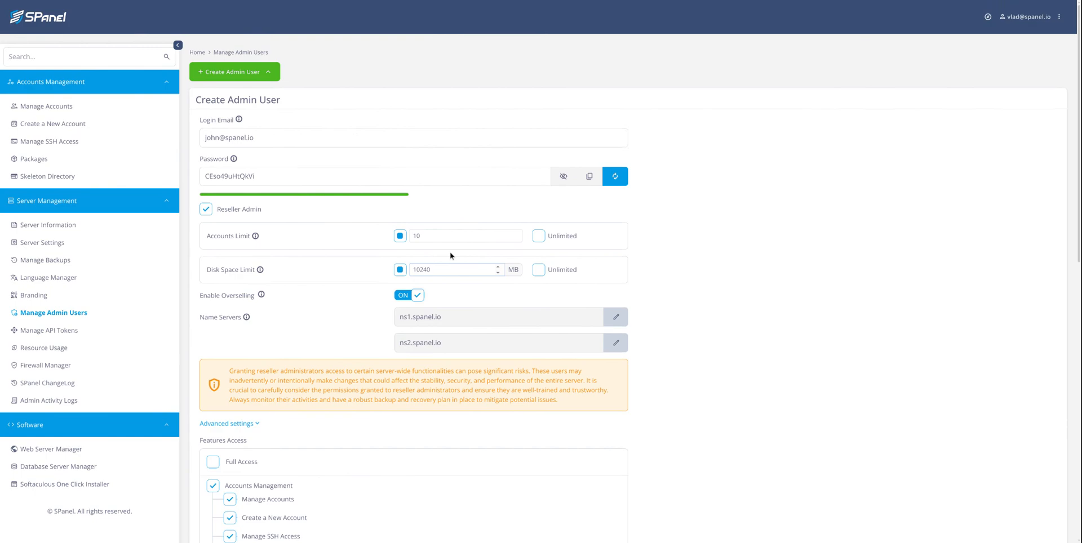
scroll(450, 254, "down", 7)
scroll(451, 254, "up", 3)
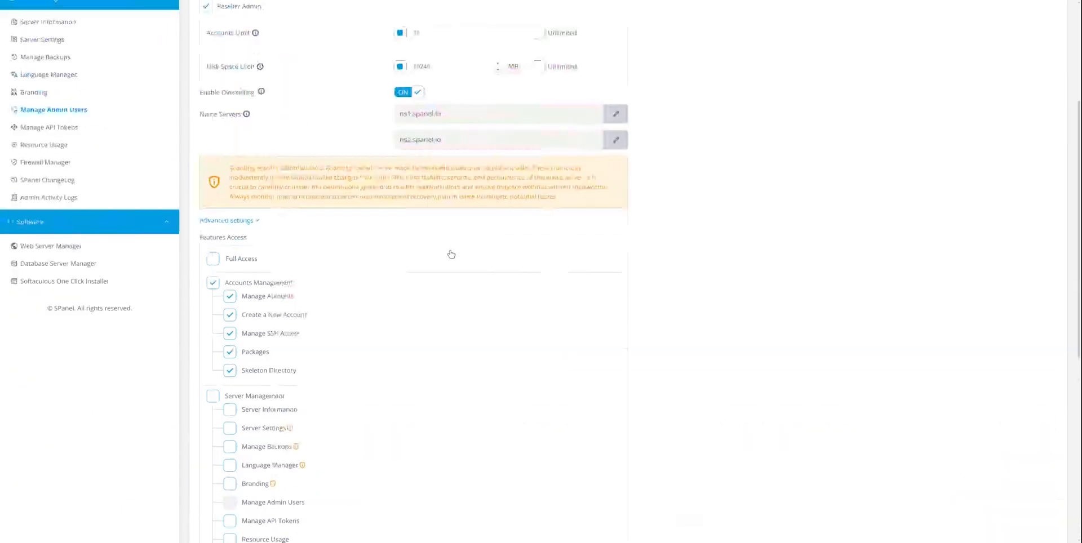
scroll(451, 254, "up", 1)
scroll(289, 401, "down", 8)
left_click(229, 322)
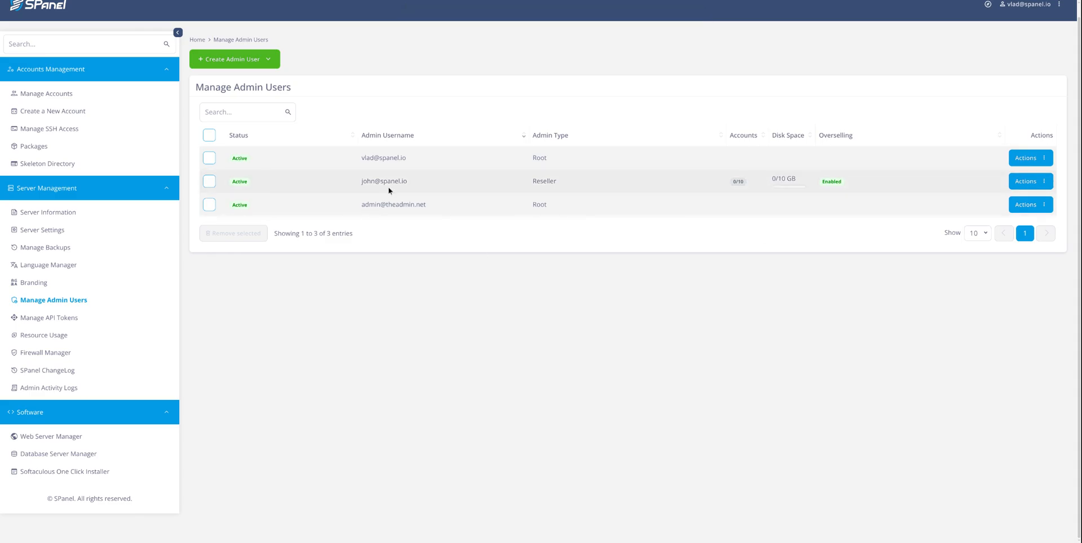
Highlight the new Reseller type and sort the admin list by Accounts, descending.
double_click(551, 181)
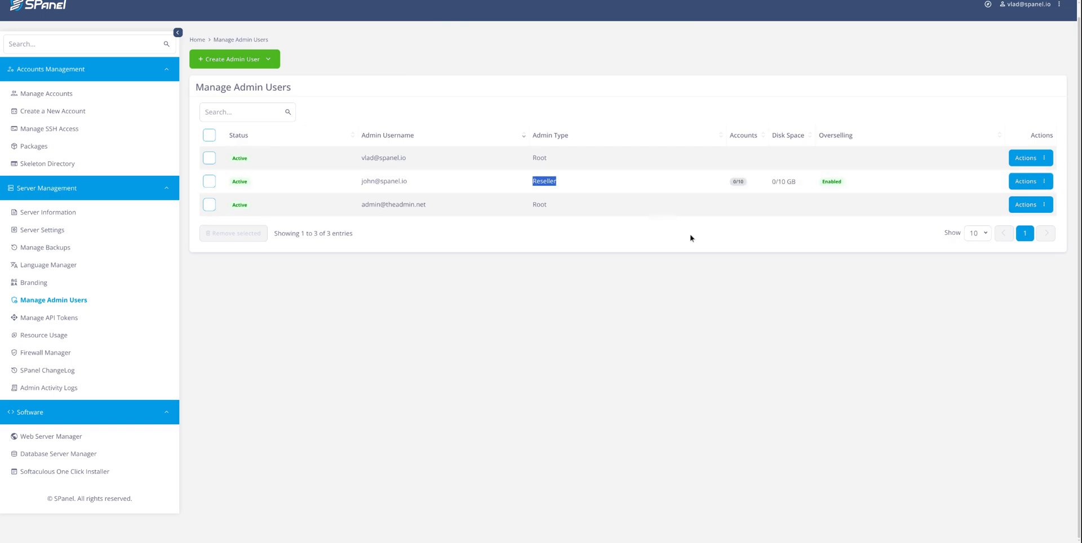
left_click(748, 139)
left_click(749, 140)
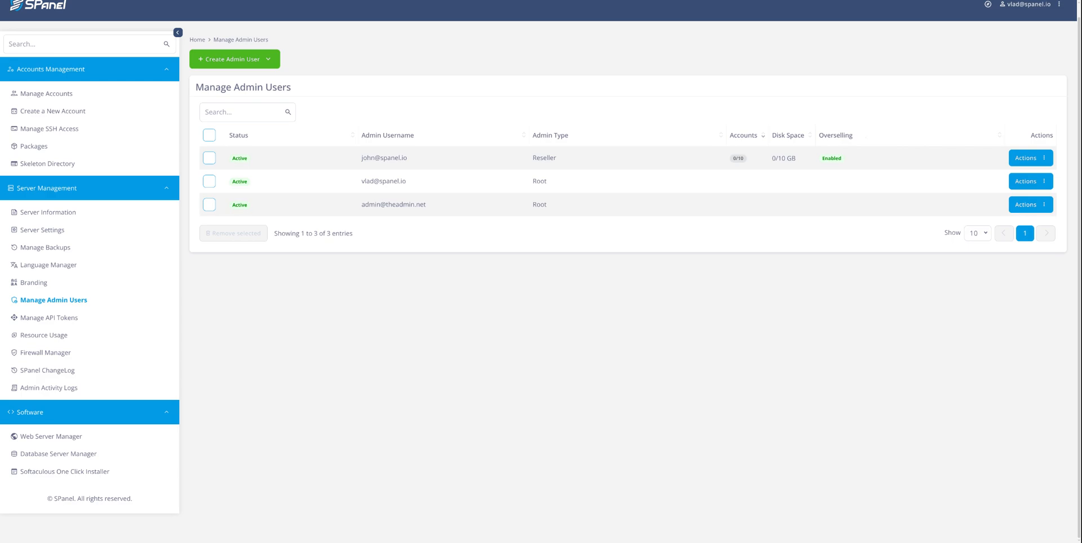
Through Modify Admin, switch the reseller's Enable Overselling OFF and save the changes.
left_click(1023, 157)
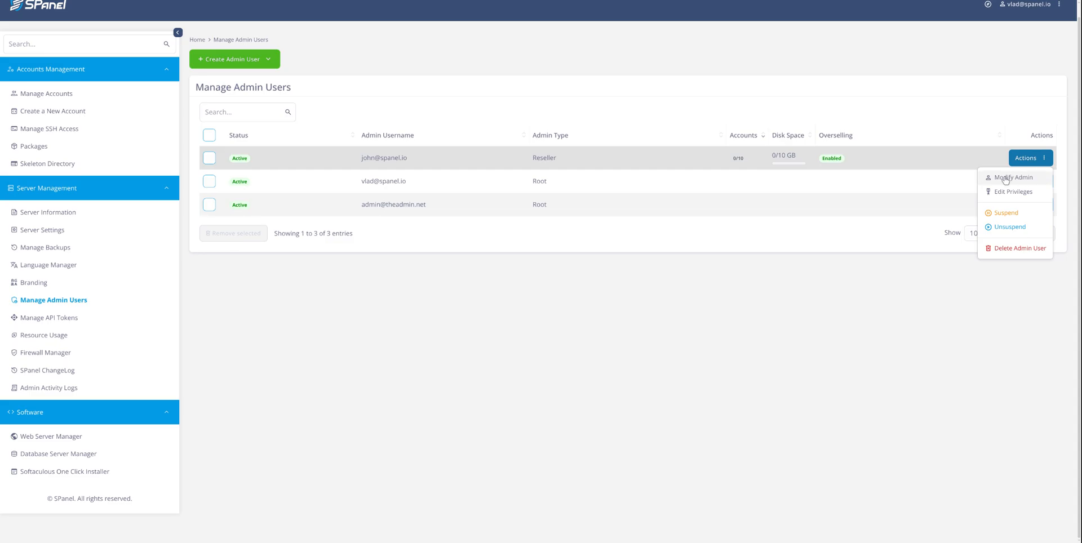
left_click(1006, 178)
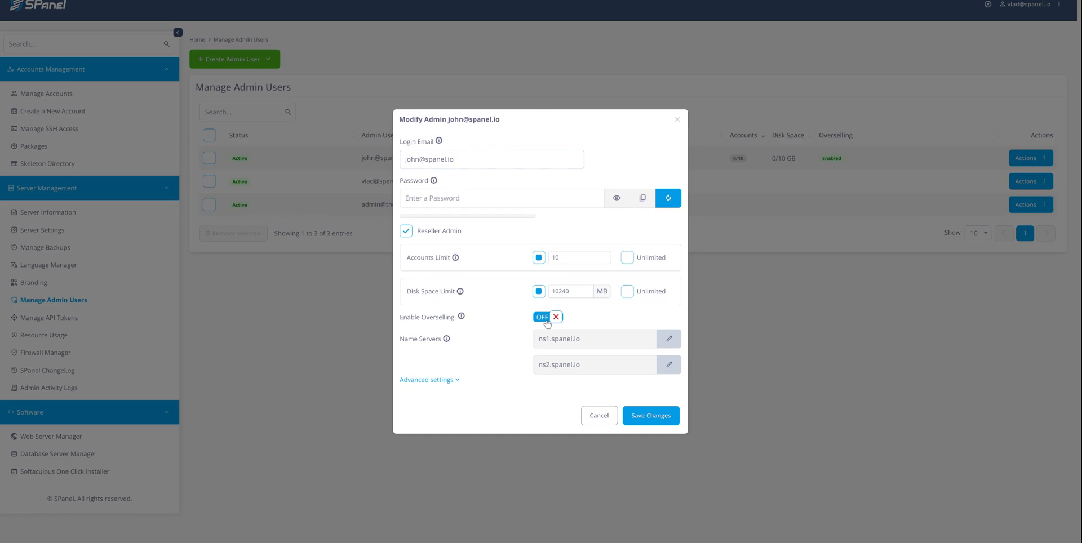
left_click(547, 317)
left_click(657, 421)
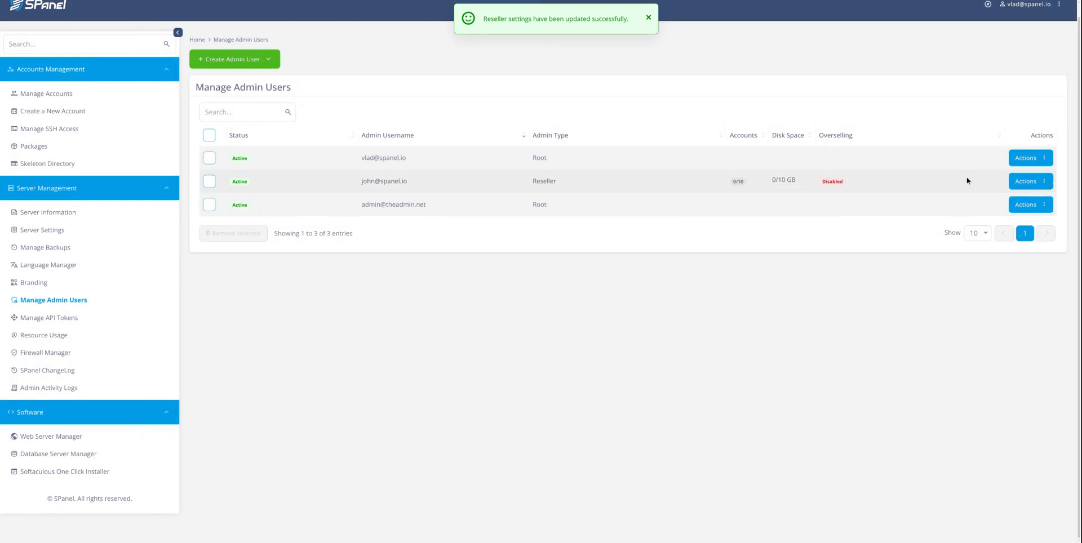
Choose Delete Admin User from the reseller's Actions menu and confirm with Delete.
double_click(832, 182)
left_click(1043, 182)
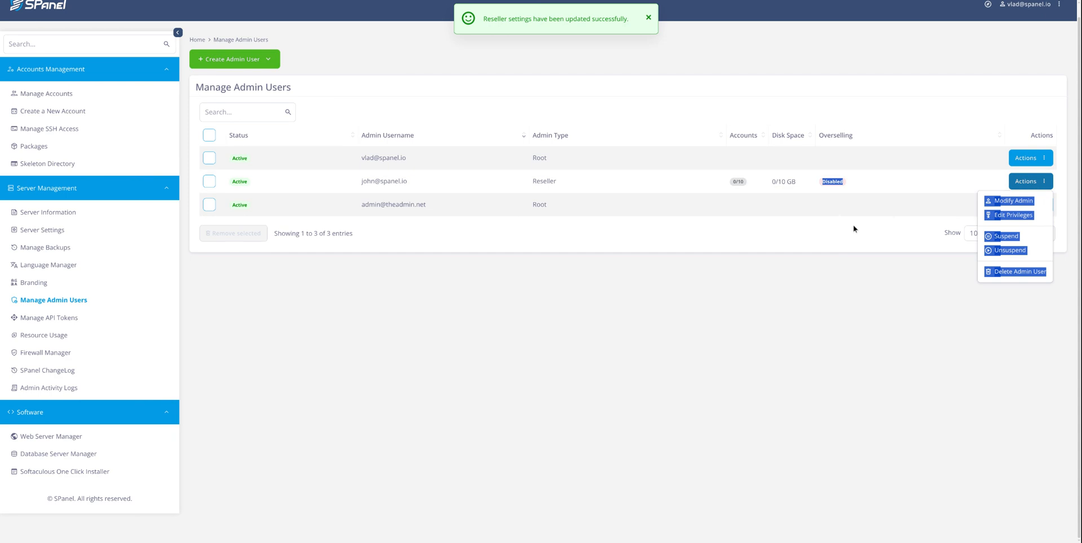
left_click(854, 229)
left_click(1037, 181)
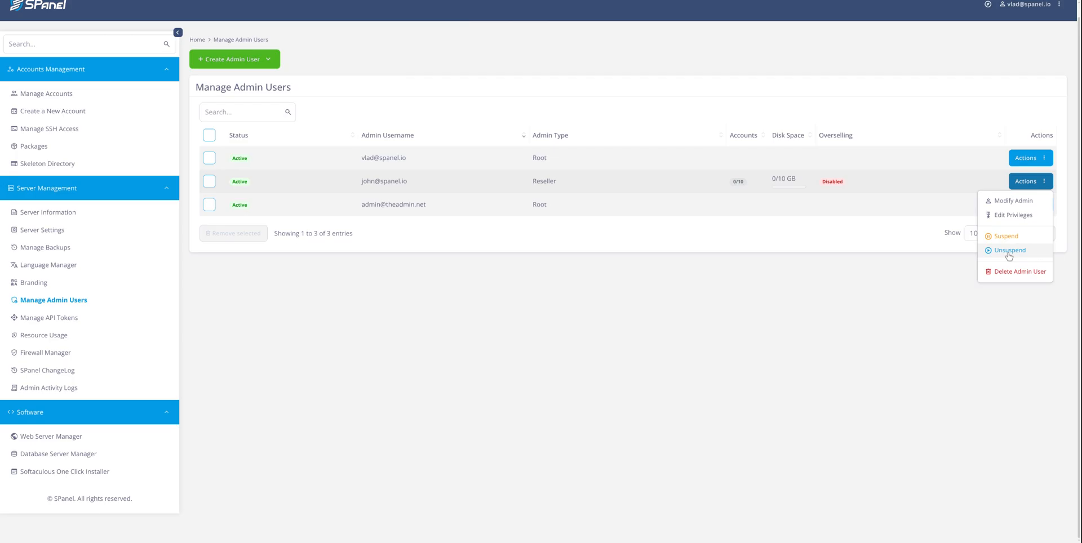
left_click(1010, 271)
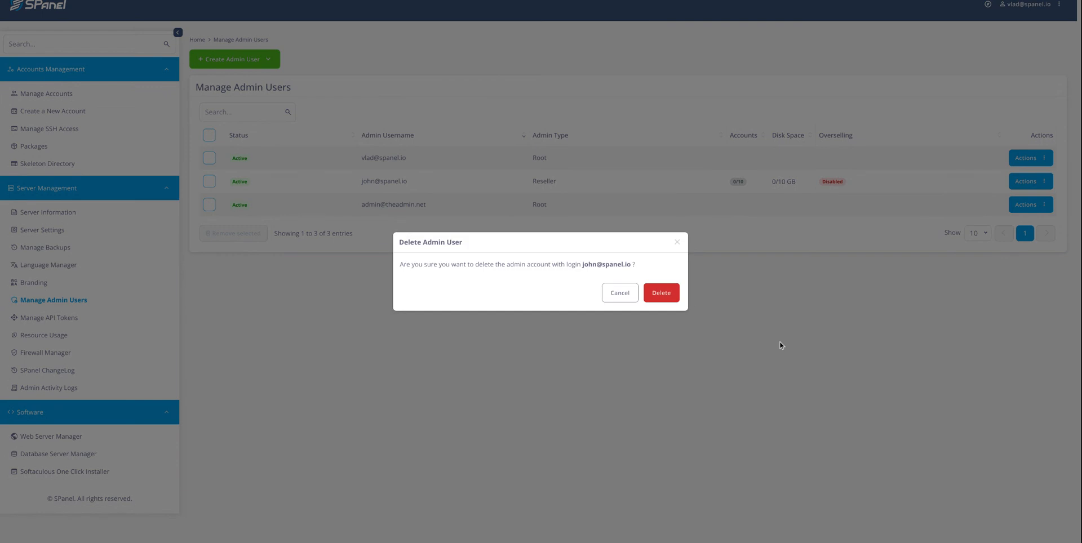
left_click(664, 293)
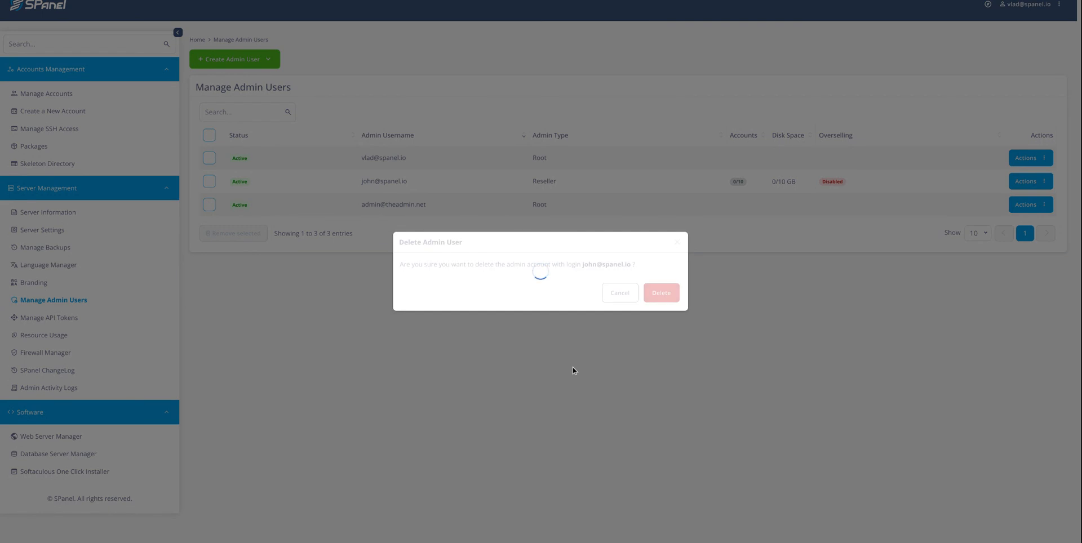